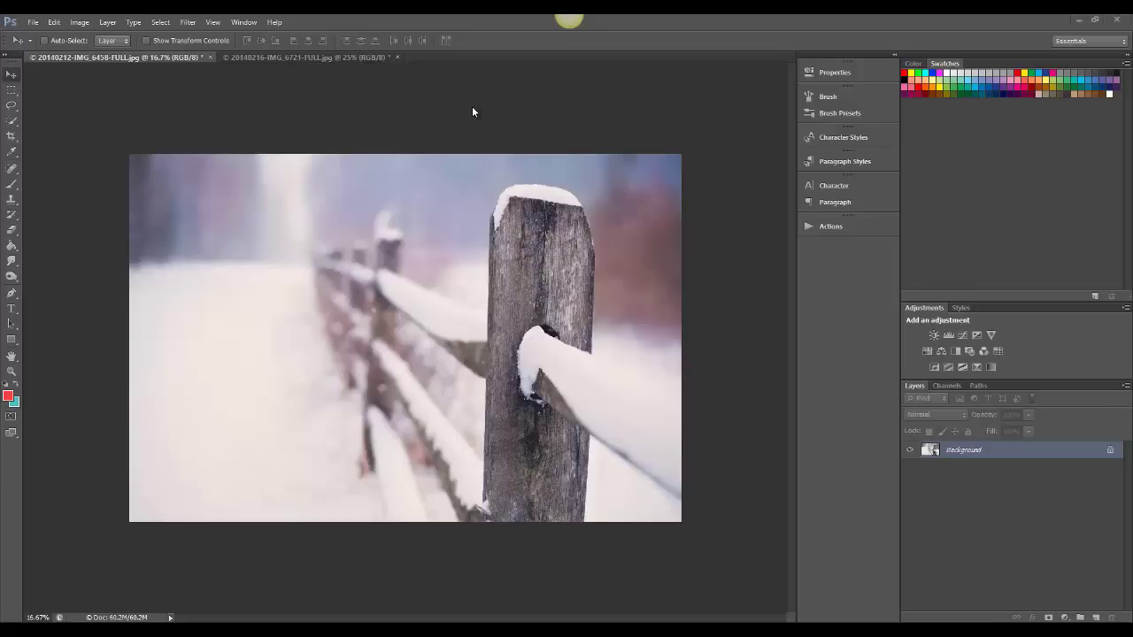
# - Open the File menu over the snowy fence photo
pyautogui.click(33, 21)
# - Choose Place and browse up to the Snow Overlays 2 > Heavy Snow folder
pyautogui.click(55, 265)
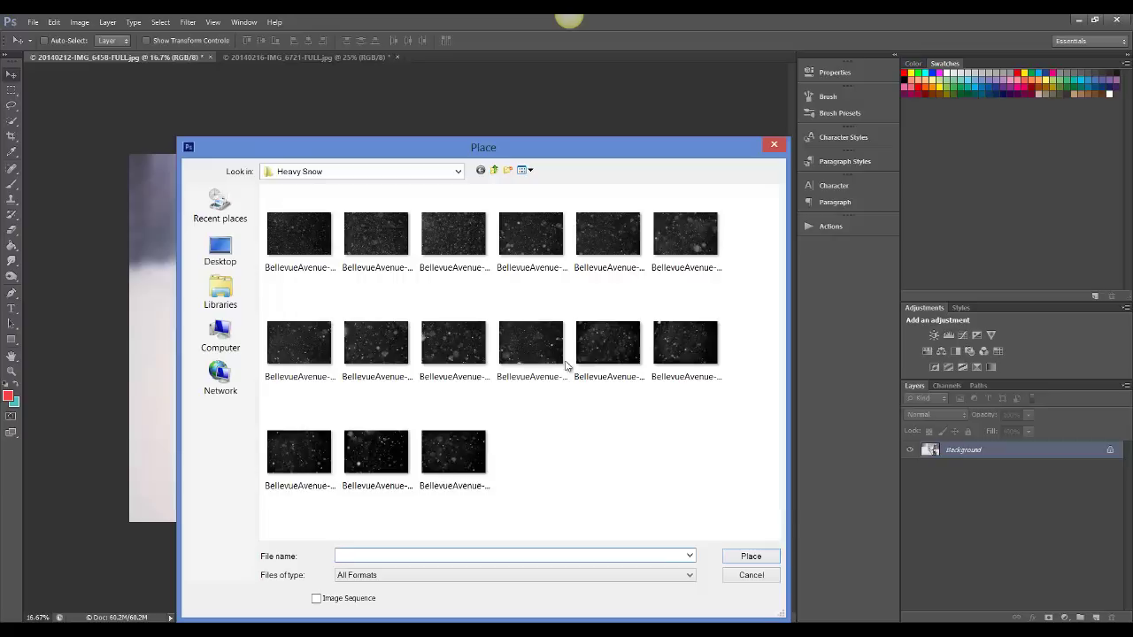
pyautogui.click(495, 171)
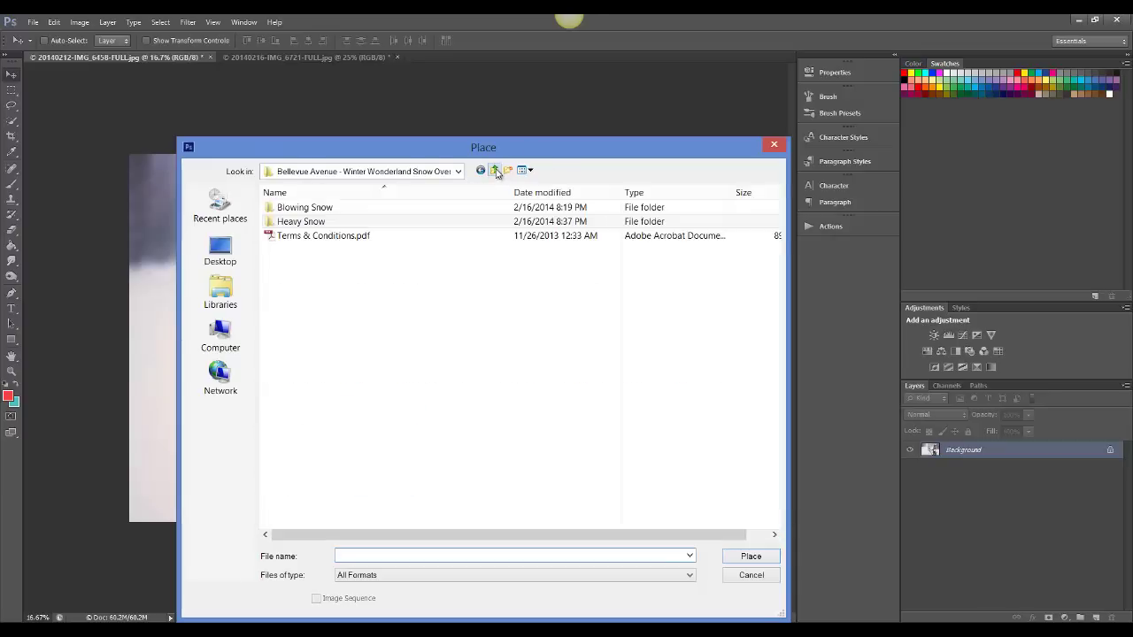
pyautogui.click(495, 171)
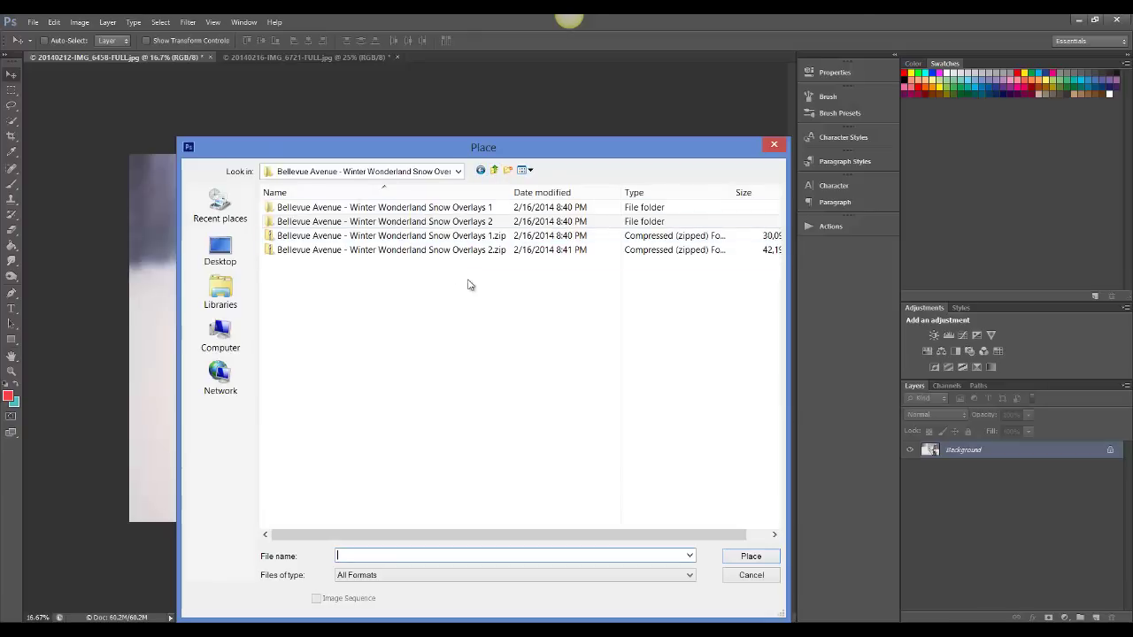
pyautogui.click(435, 222)
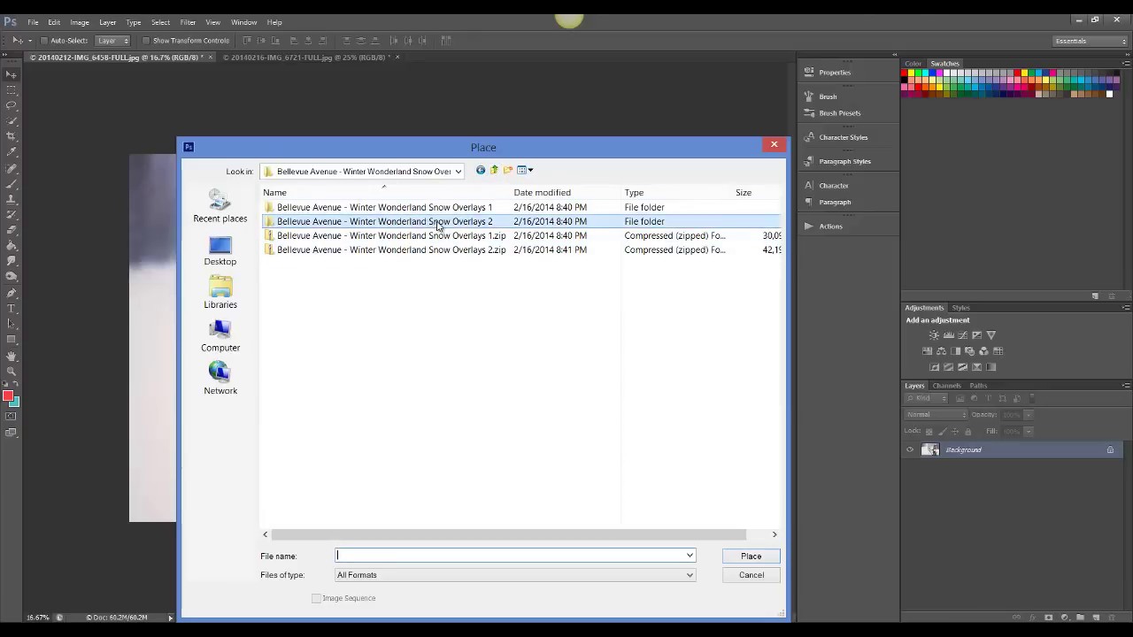
pyautogui.doubleClick(436, 222)
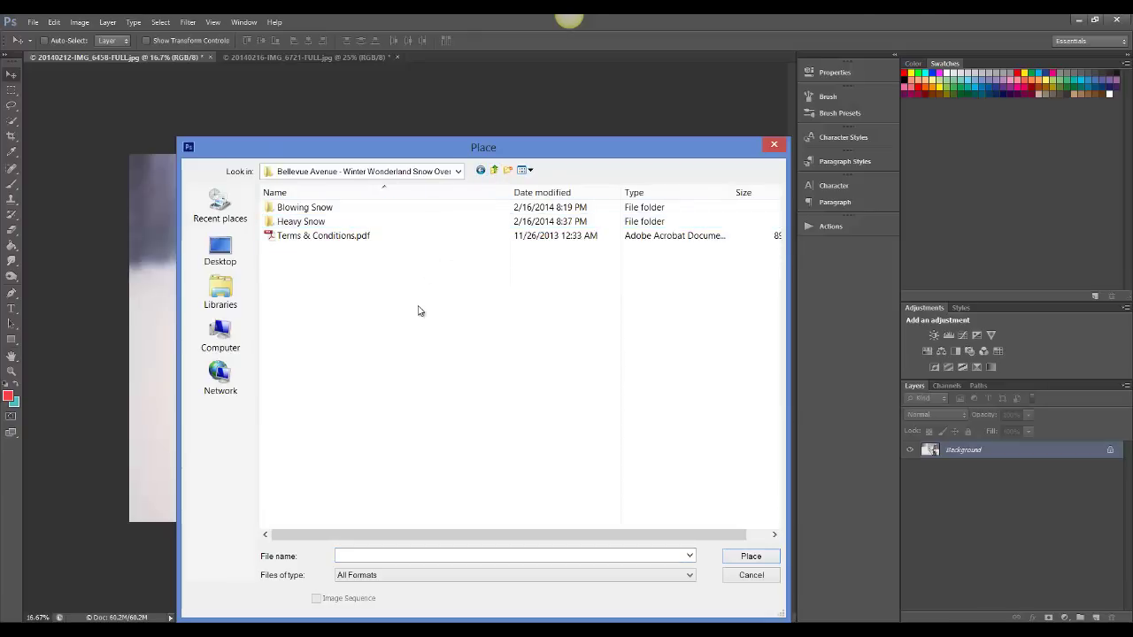
pyautogui.doubleClick(320, 221)
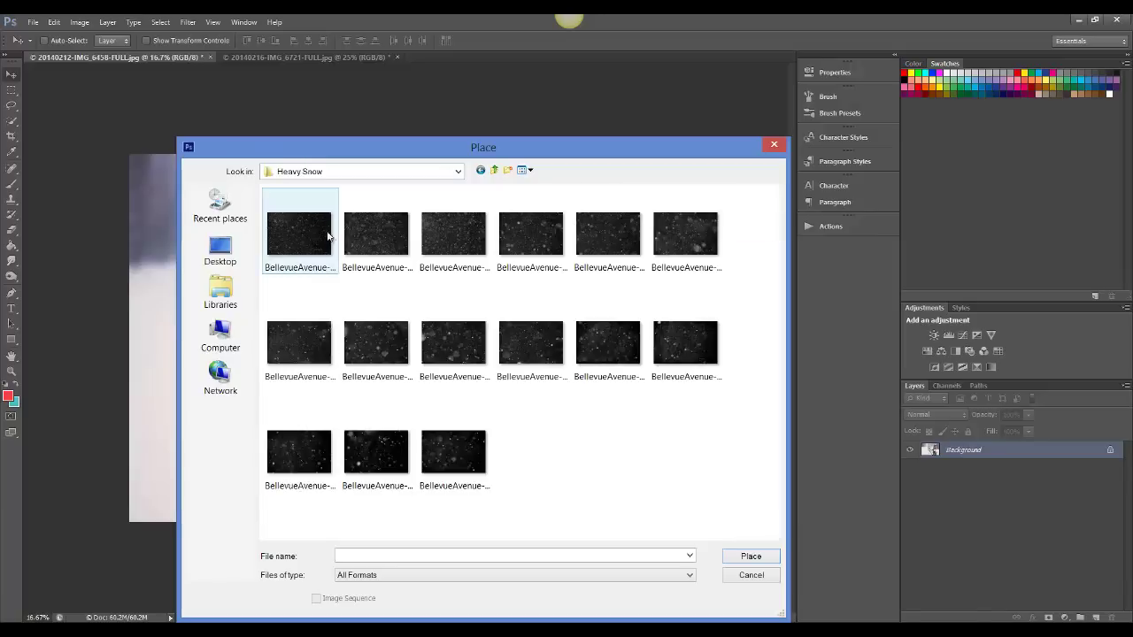
# - Place BellevueAvenue-Heavy-Snow-11.jpg into the fence photo
pyautogui.click(529, 348)
pyautogui.click(593, 345)
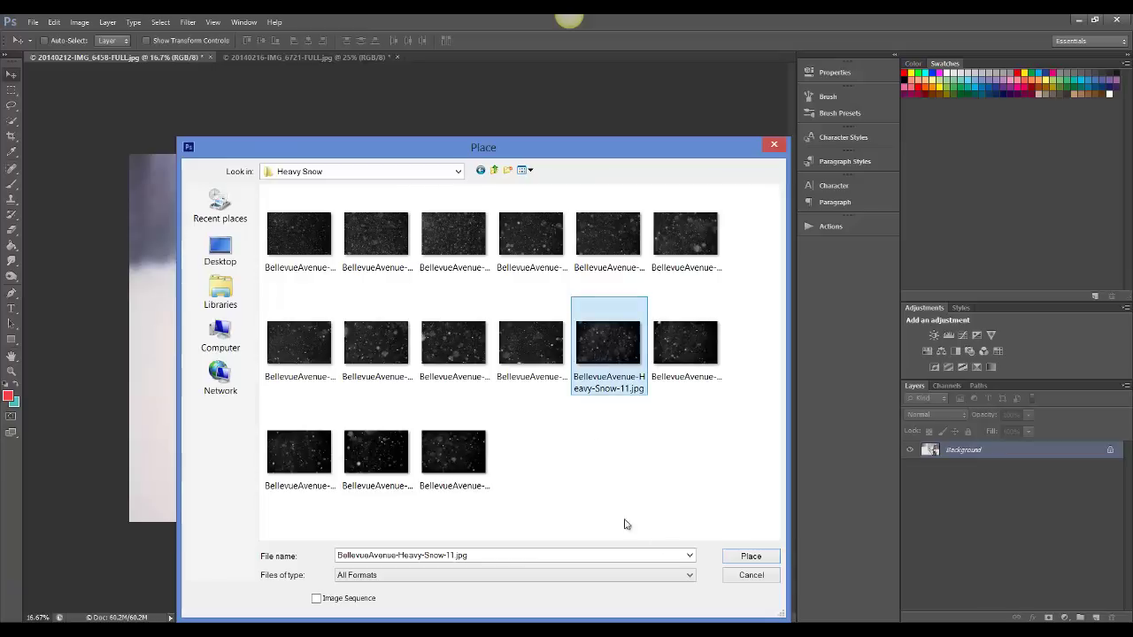
pyautogui.click(764, 560)
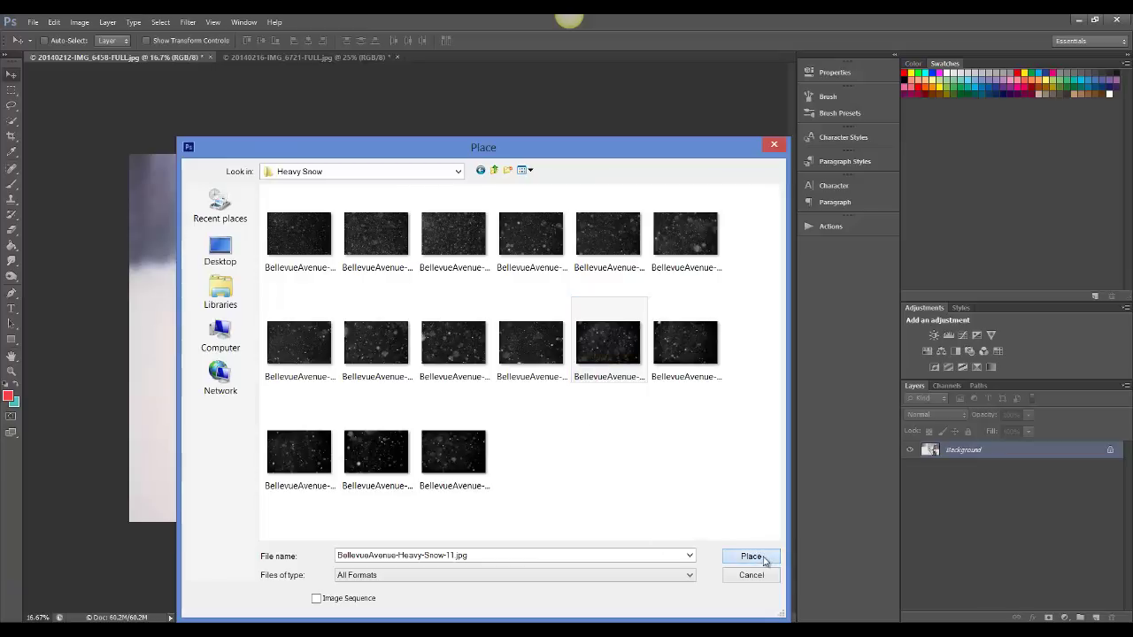
pyautogui.click(751, 557)
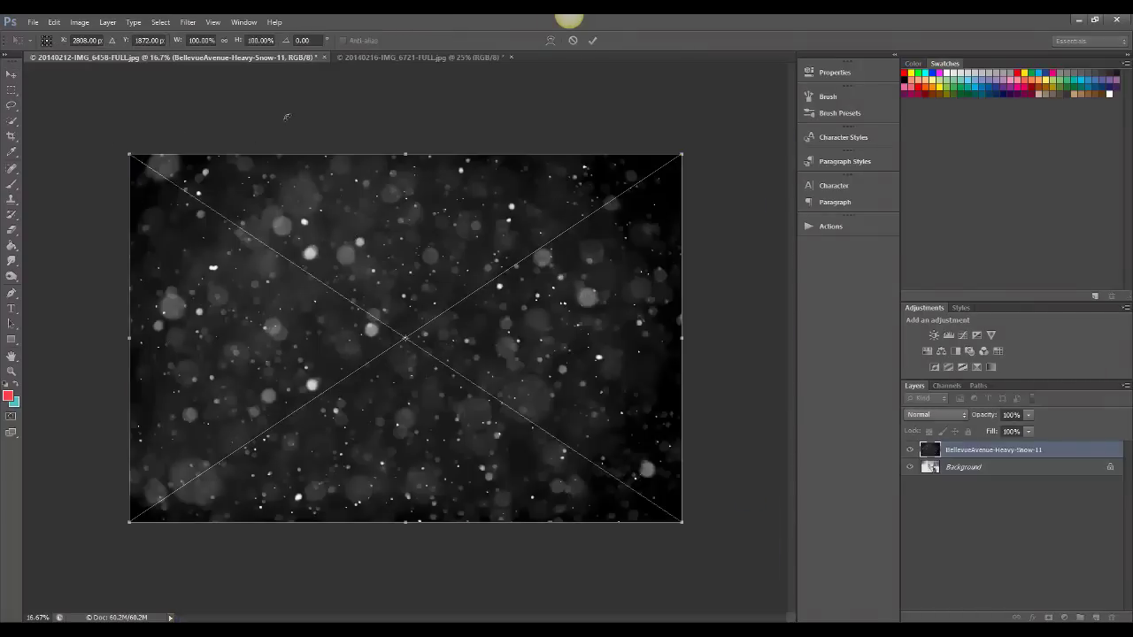
# - Commit the Heavy-Snow-11 layer's size and position from the options bar
pyautogui.click(594, 40)
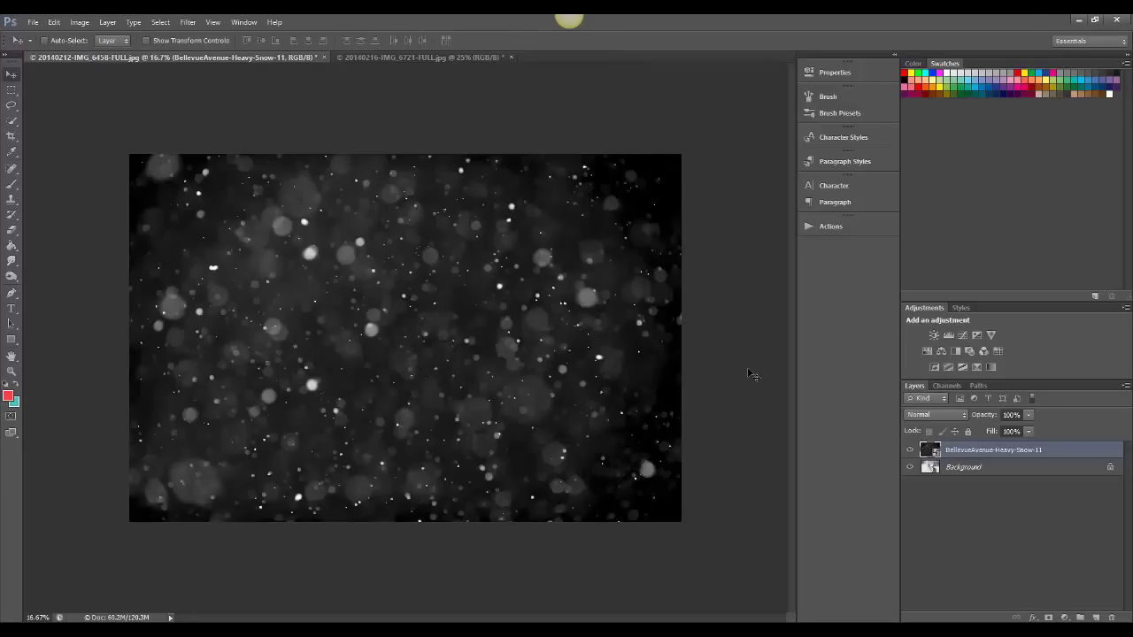
# - Set the Heavy-Snow-11 layer to Screen blending and toggle its visibility to compare
pyautogui.click(940, 418)
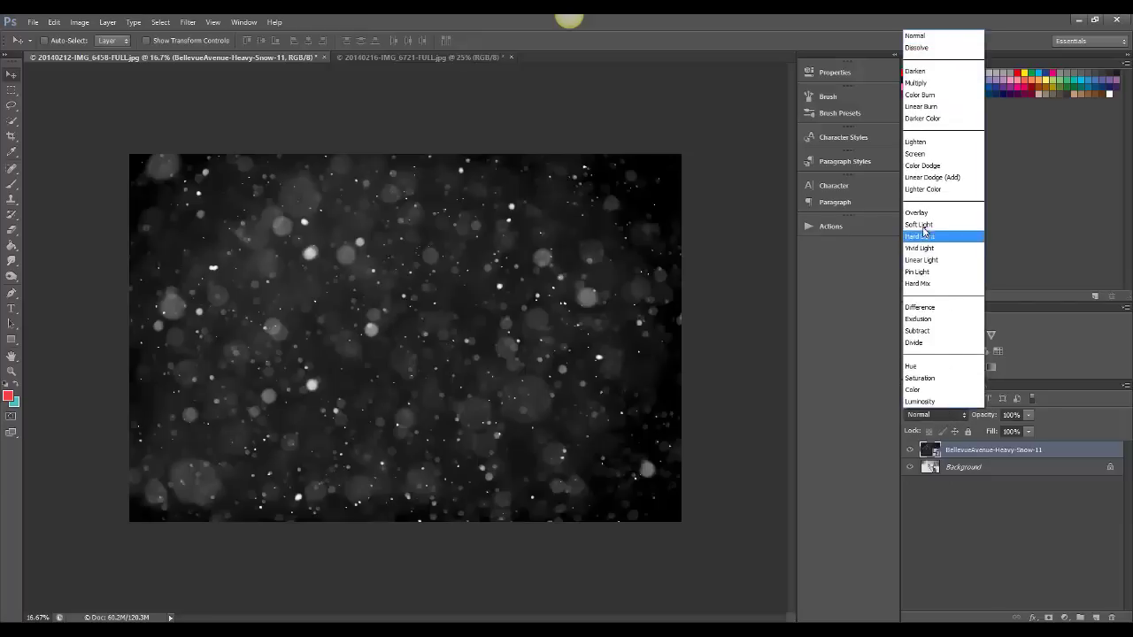
pyautogui.click(921, 154)
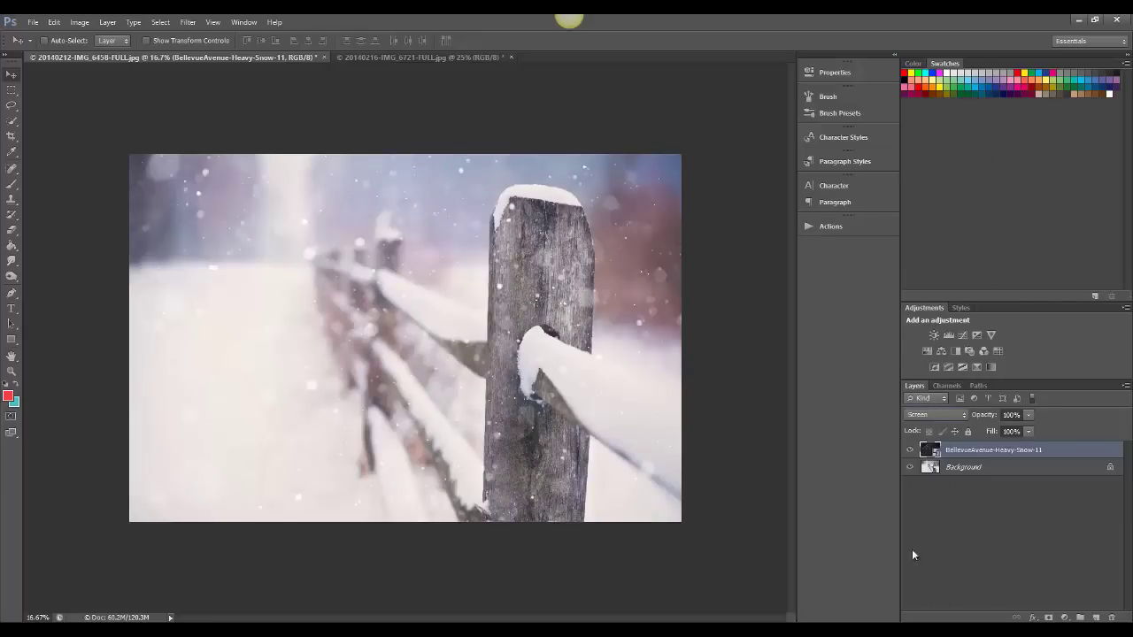
pyautogui.click(911, 452)
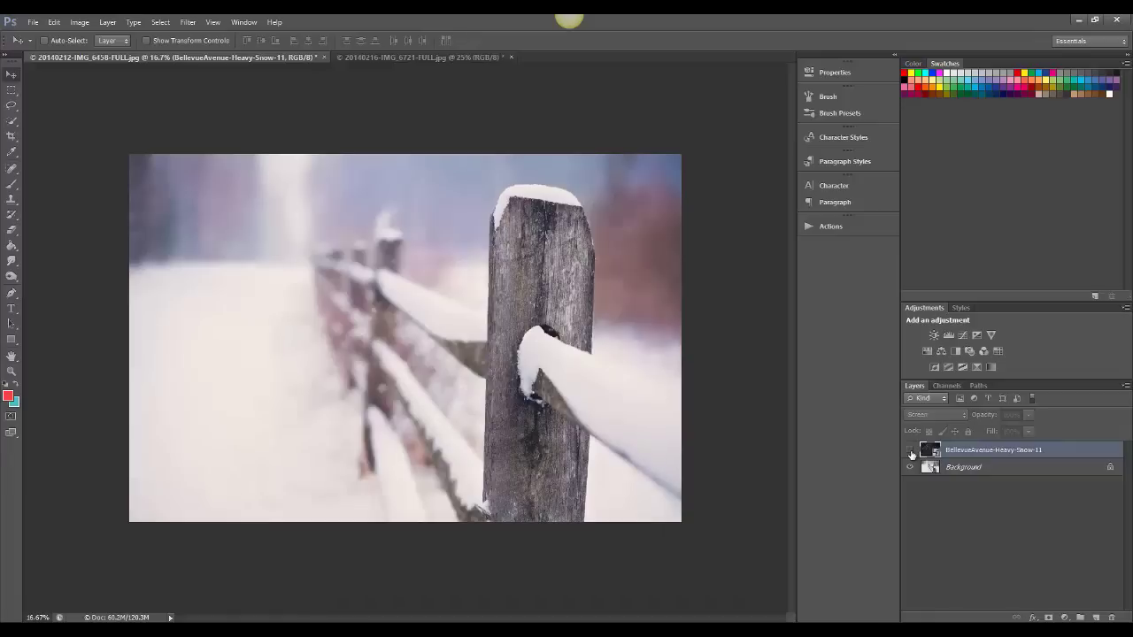
pyautogui.click(910, 452)
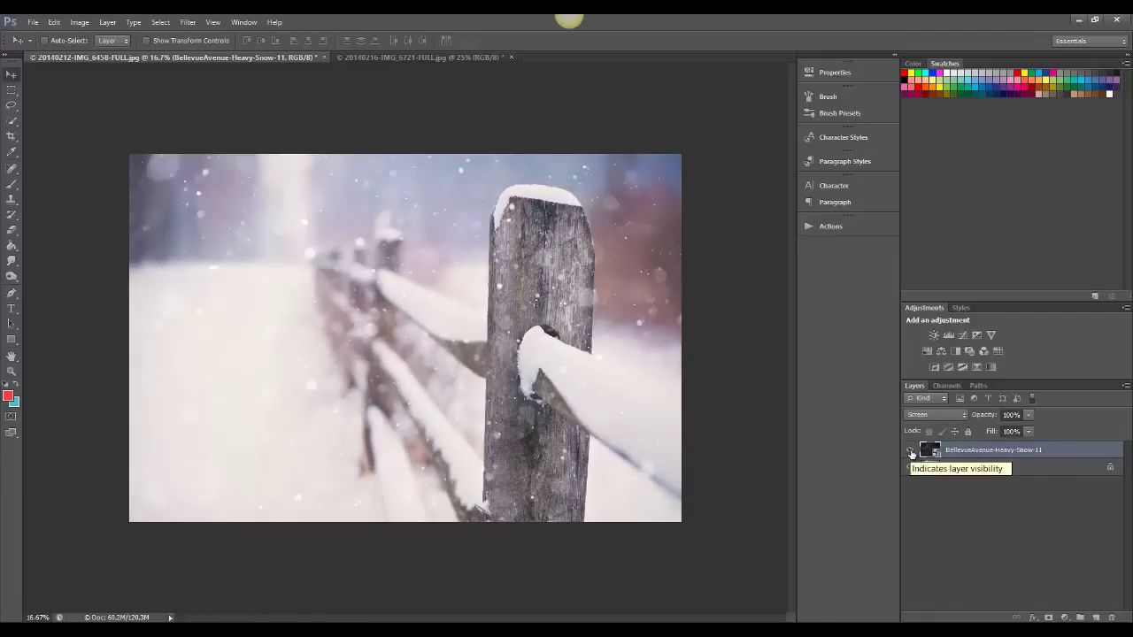
# - On the IMG_6721 quilt photo, place BellevueAvenue-Heavy-Snow-2.jpg and commit its transform
pyautogui.click(375, 56)
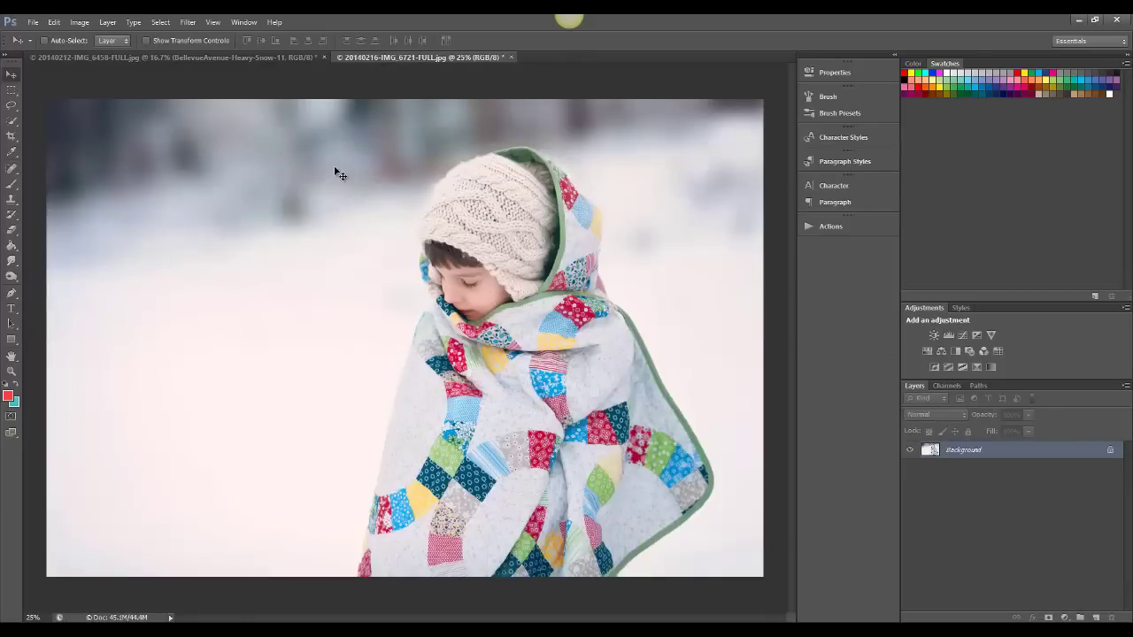
pyautogui.click(35, 23)
pyautogui.click(53, 262)
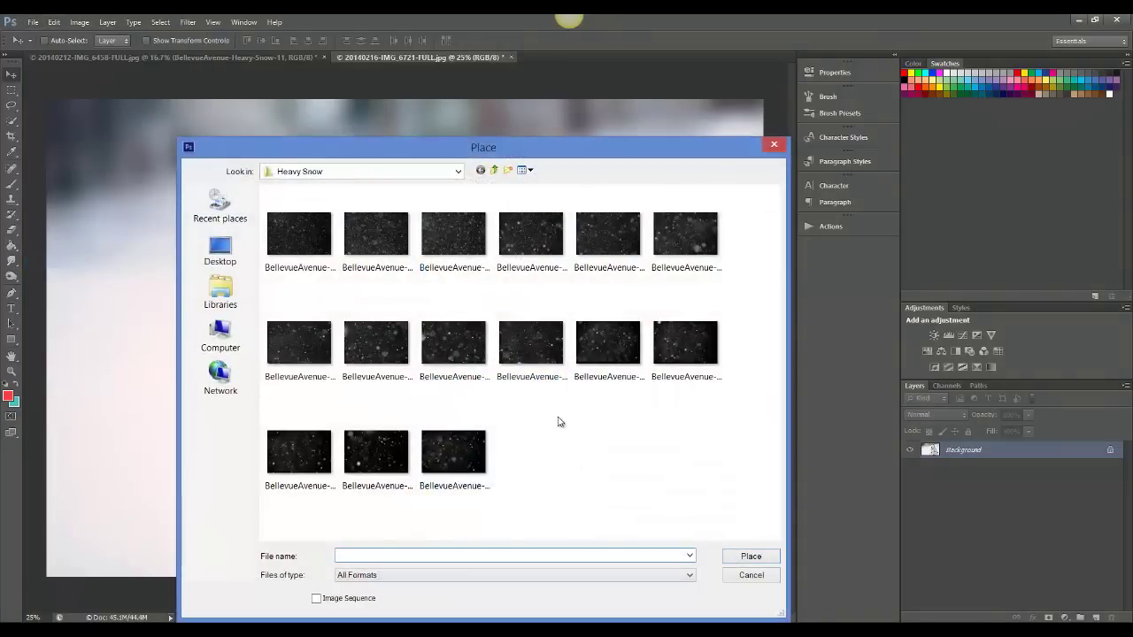
pyautogui.click(391, 239)
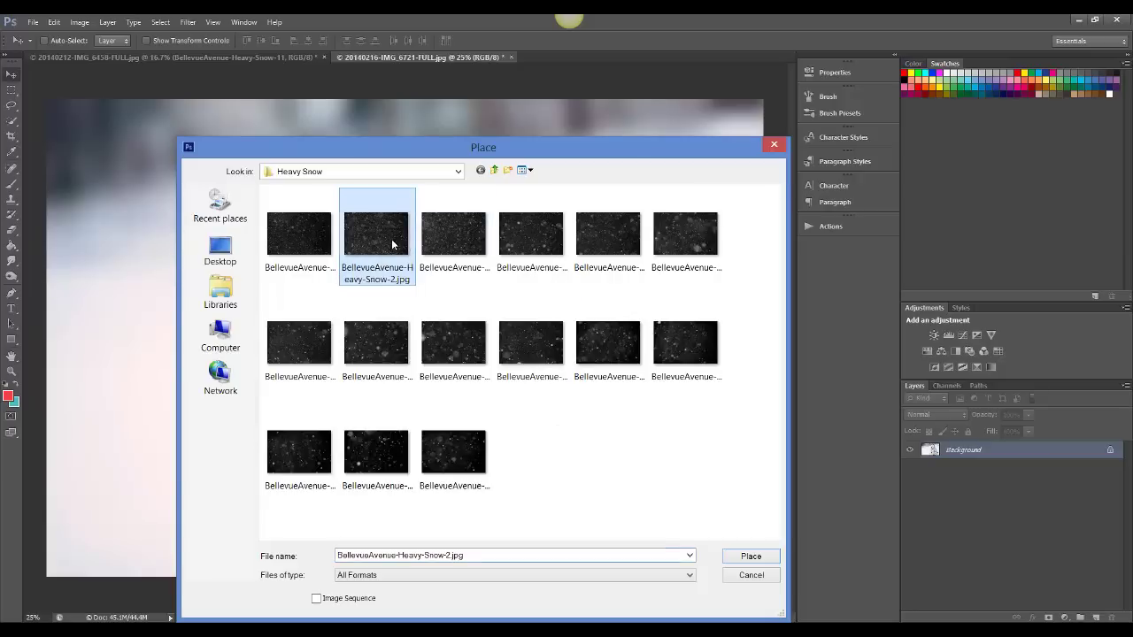
pyautogui.click(751, 557)
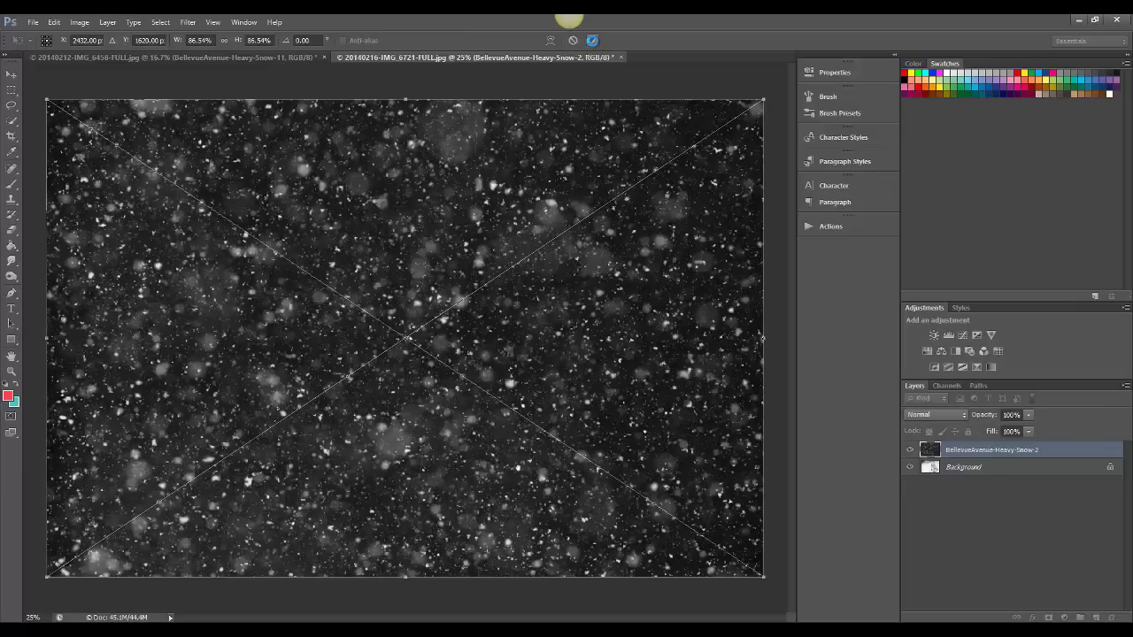
pyautogui.click(592, 39)
# - Set the Heavy-Snow-2 layer's blend mode to Screen
pyautogui.click(930, 415)
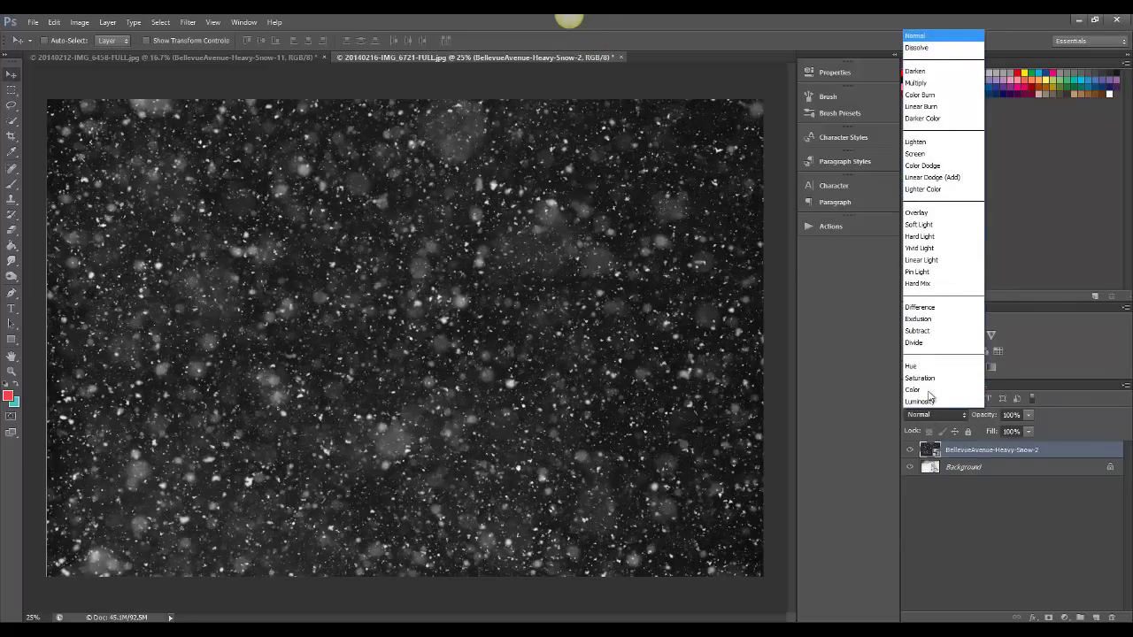
pyautogui.click(915, 153)
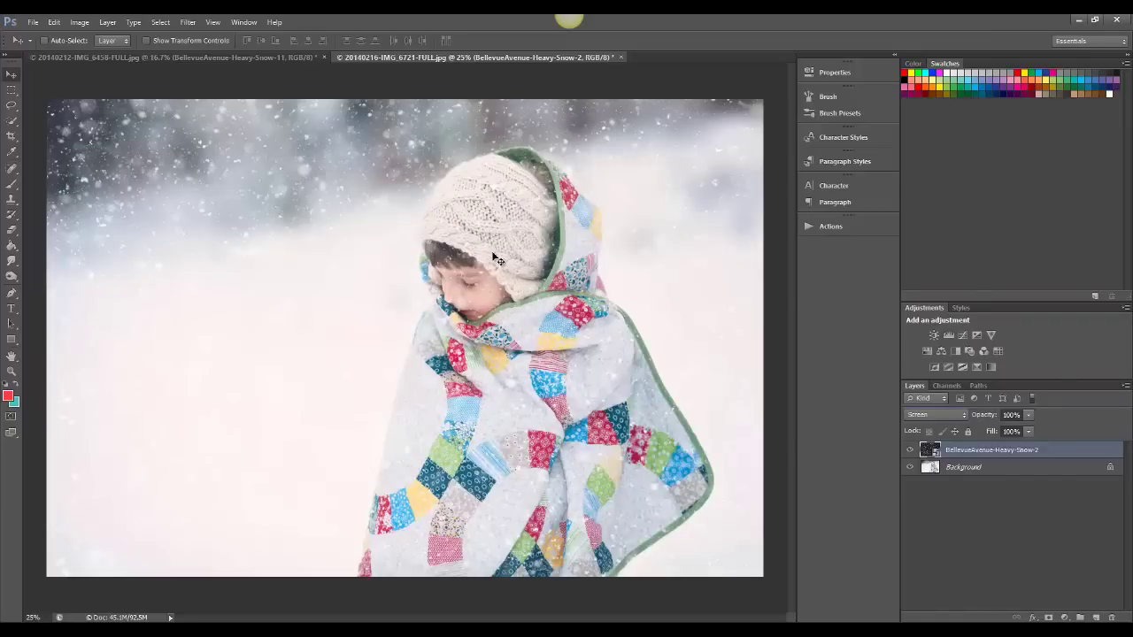
# - Add a layer mask to Heavy-Snow-2 and brush black over the child's hair and face
pyautogui.hotkey('ctrl', 'alt', 'm')
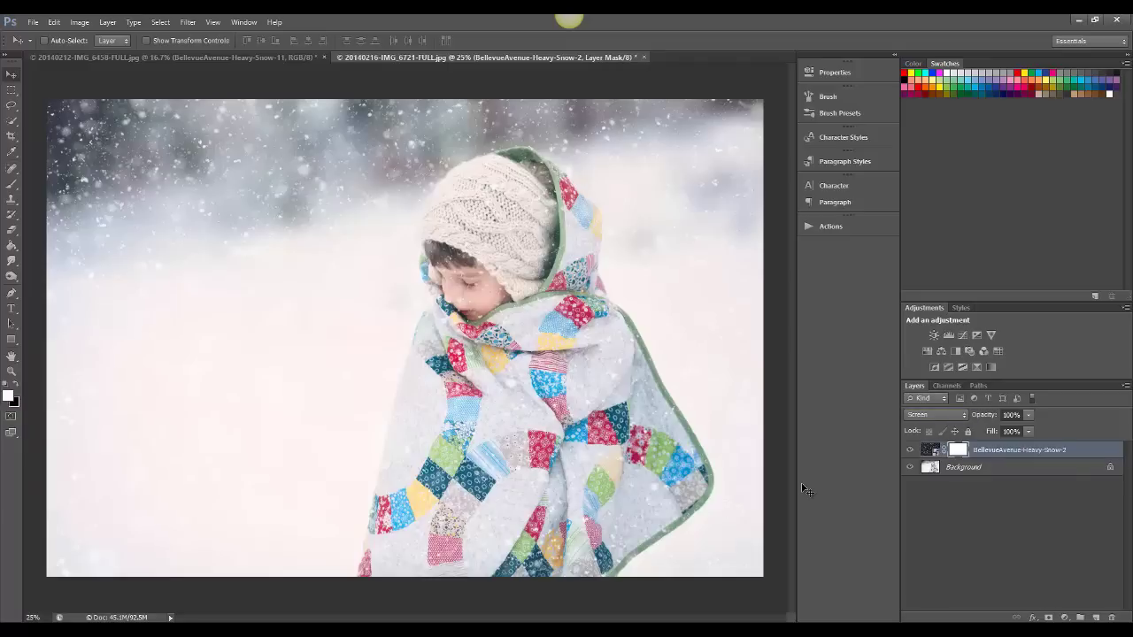
pyautogui.click(11, 184)
pyautogui.click(14, 386)
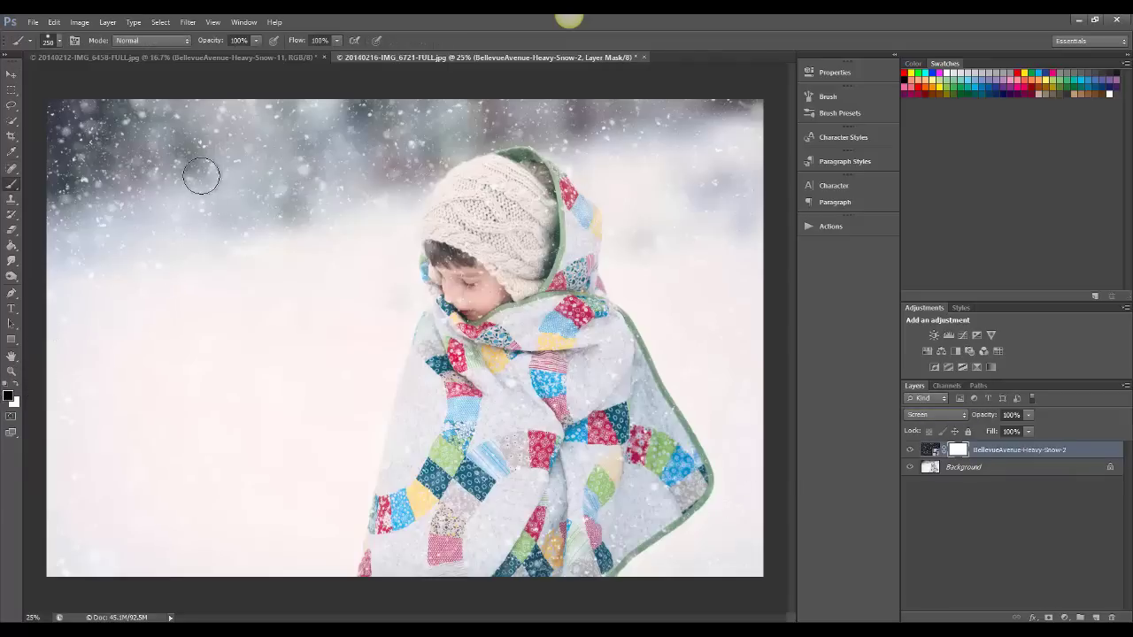
pyautogui.moveTo(469, 254)
pyautogui.mouseDown()
pyautogui.moveTo(459, 306)
pyautogui.moveTo(473, 309)
pyautogui.moveTo(447, 270)
pyautogui.moveTo(450, 248)
pyautogui.moveTo(447, 265)
pyautogui.moveTo(494, 301)
pyautogui.mouseUp()
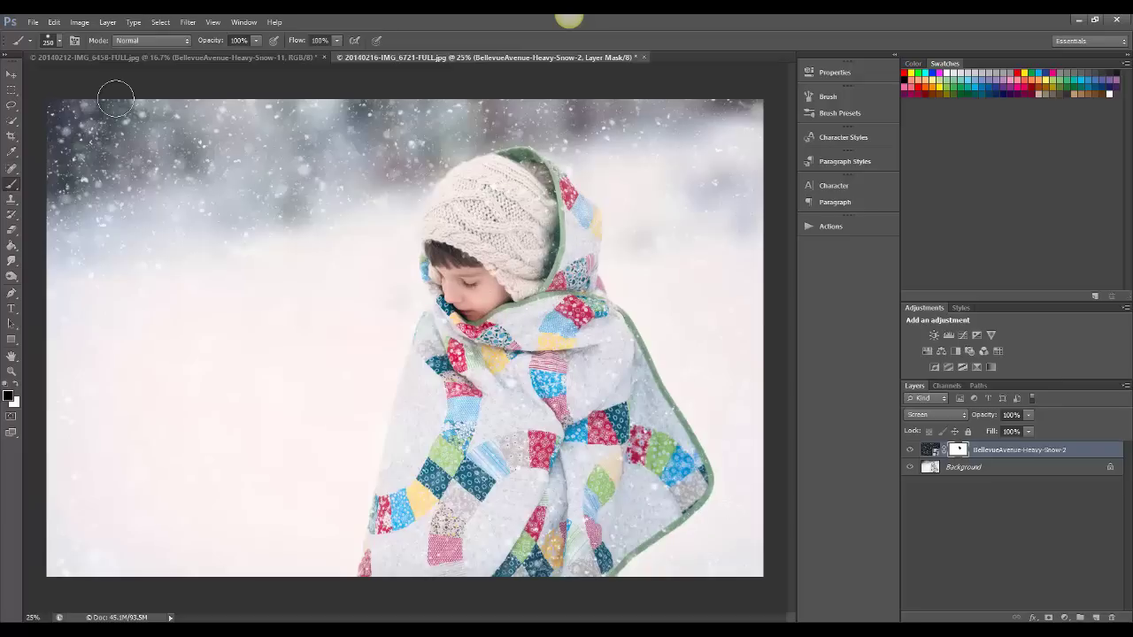
# - Place BellevueAvenue-Light-Snow-6.jpg from Winter Wonderland Snow Overlays 1 > Light Snow
pyautogui.click(32, 22)
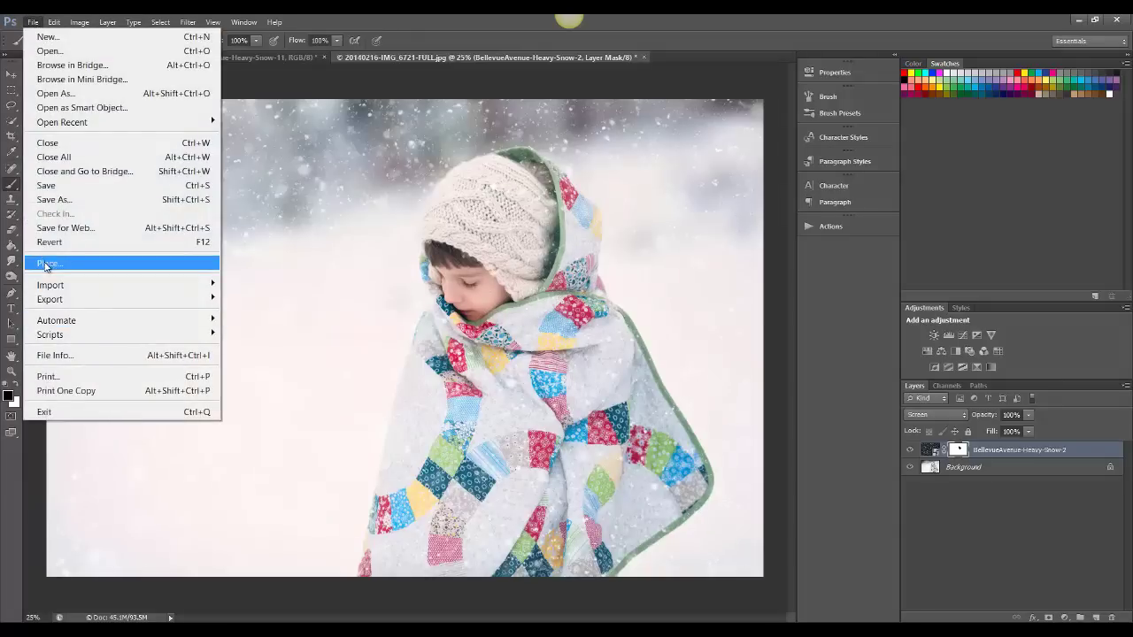
pyautogui.click(46, 265)
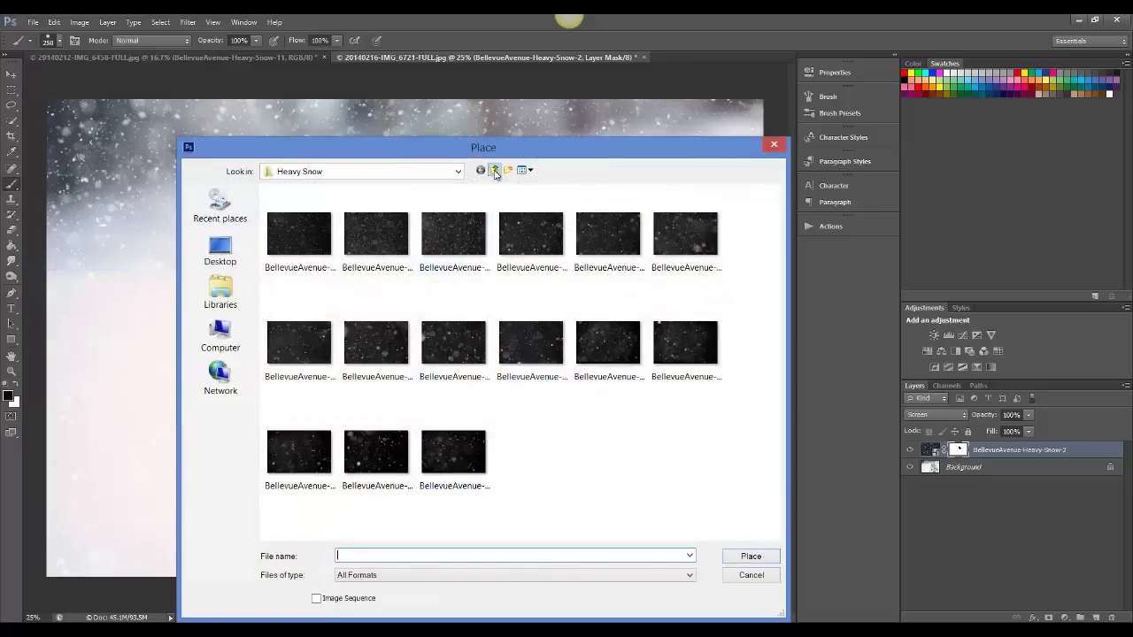
pyautogui.click(495, 171)
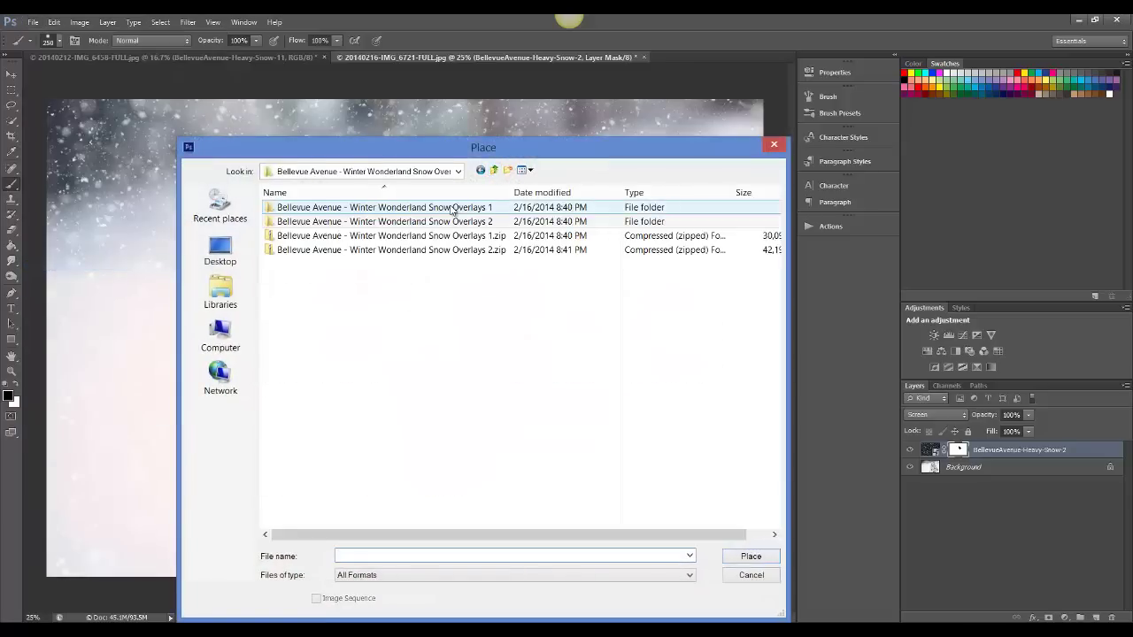
pyautogui.click(450, 209)
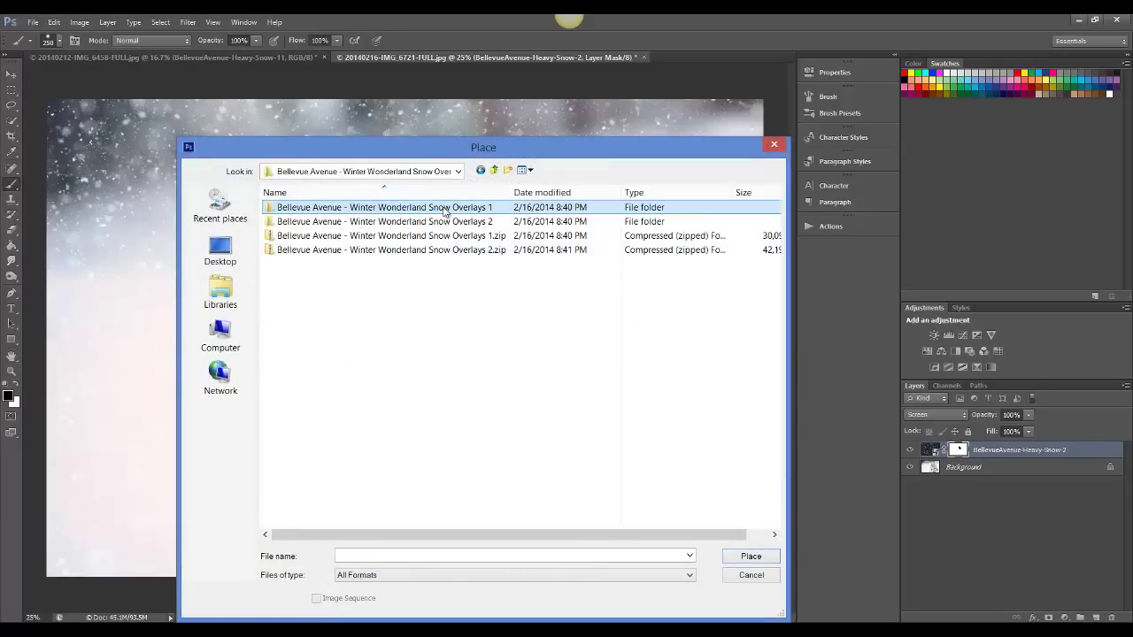
pyautogui.doubleClick(442, 209)
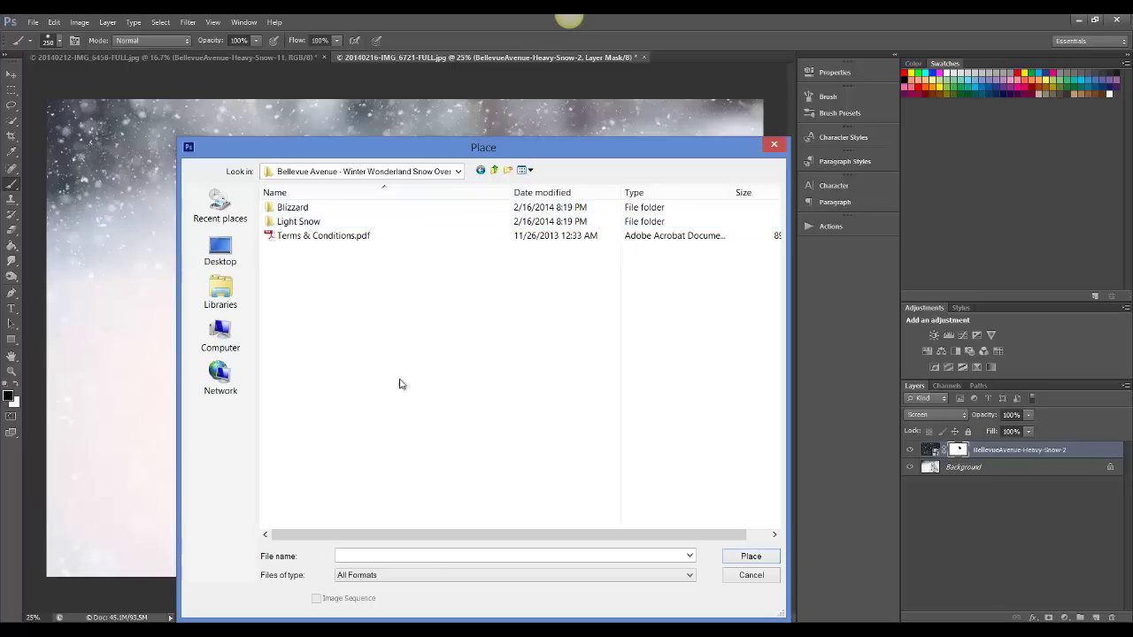
pyautogui.click(292, 223)
pyautogui.doubleClick(293, 223)
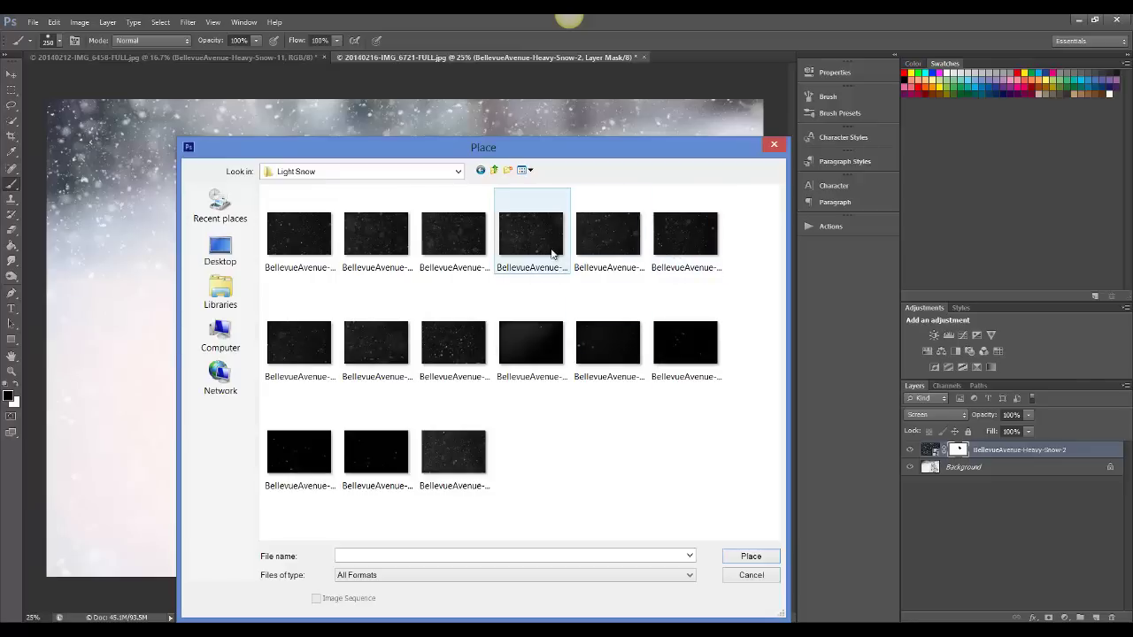
pyautogui.click(677, 251)
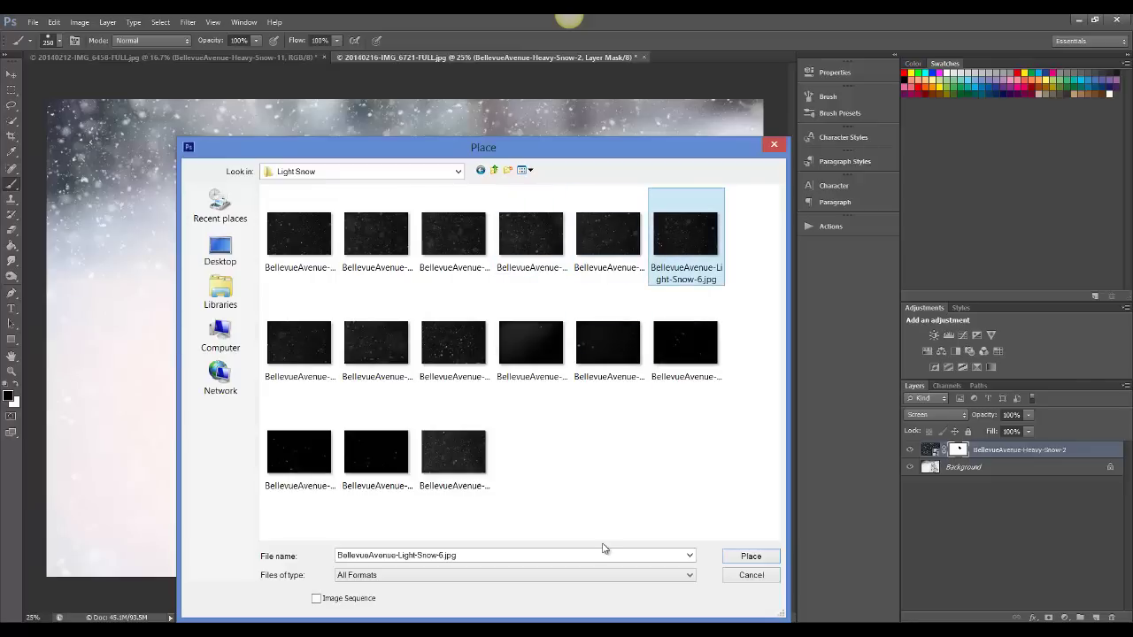
pyautogui.click(745, 560)
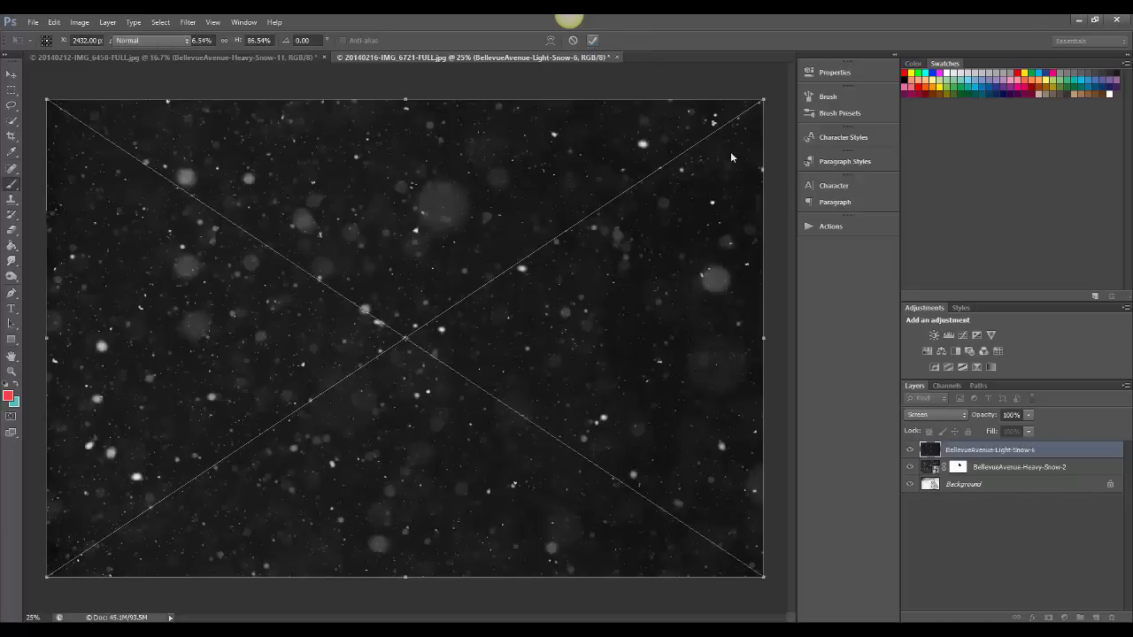
# - Commit the Light-Snow-6 placement and set its blend mode to Screen
pyautogui.press('Return')
pyautogui.click(936, 415)
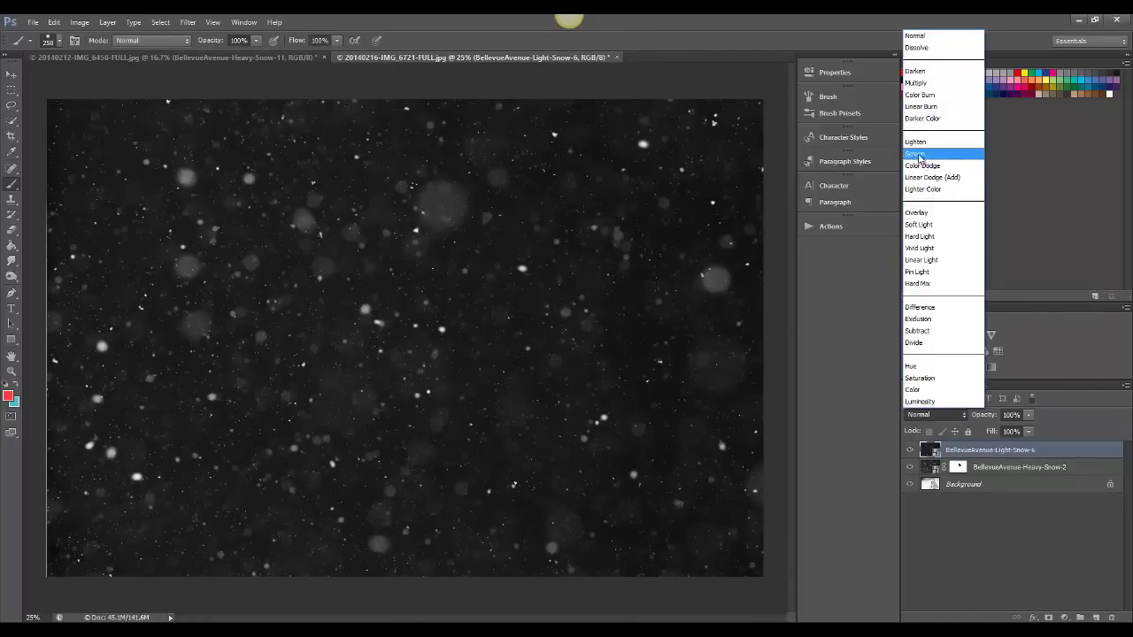
pyautogui.click(915, 153)
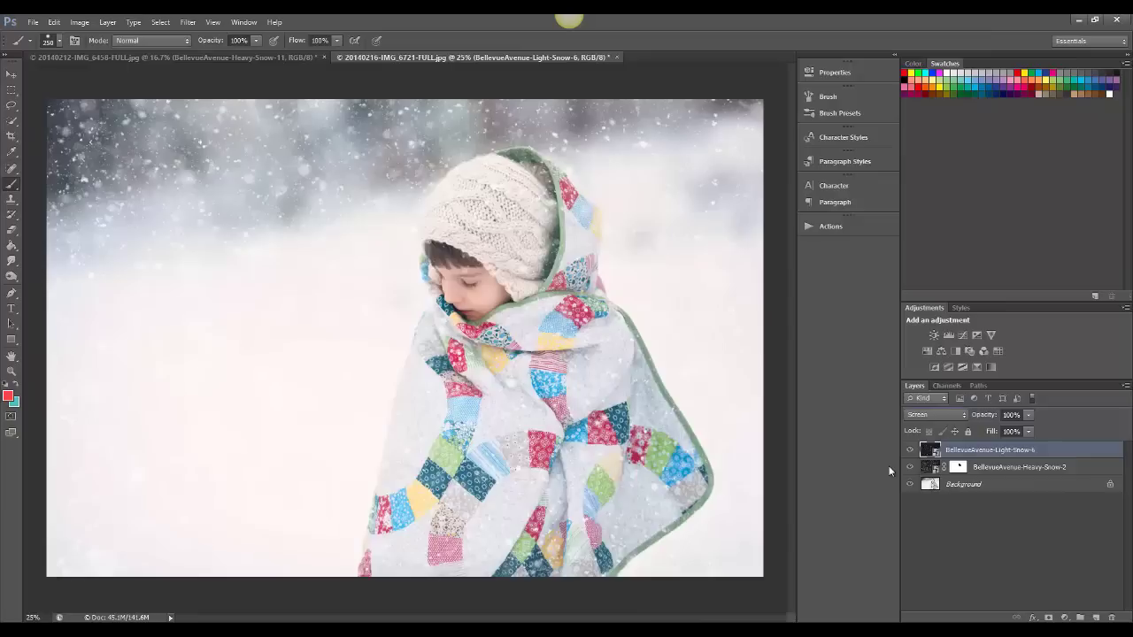
# - Give Light-Snow-6 a black mask and brush white over the child's face and hat
pyautogui.keyDown('alt'); pyautogui.click(1048, 618); pyautogui.keyUp('alt')
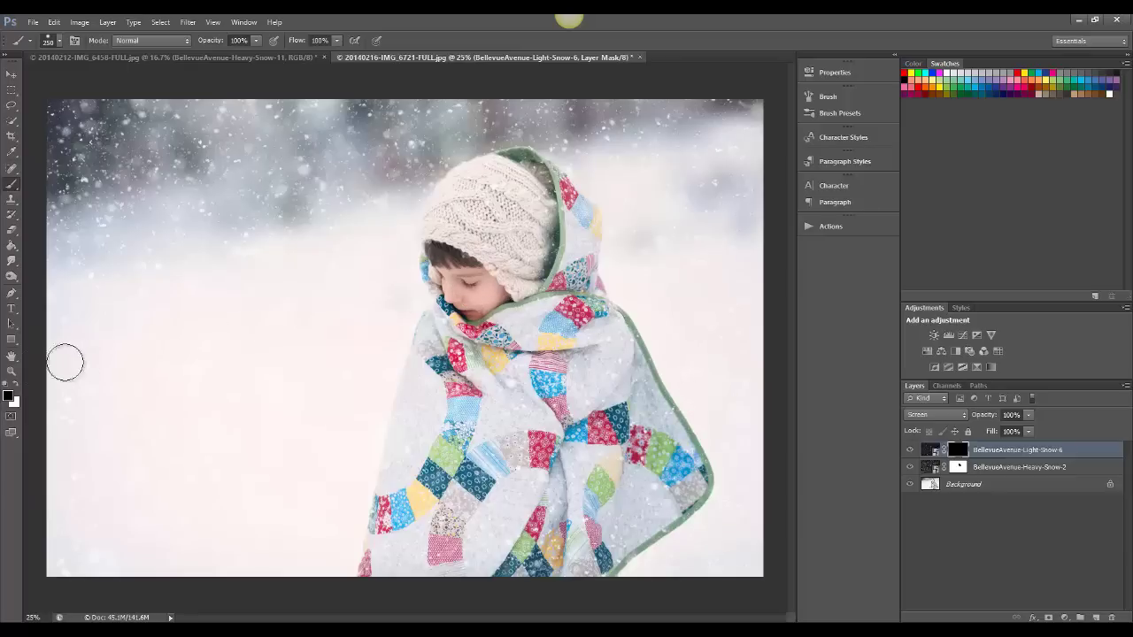
pyautogui.click(15, 386)
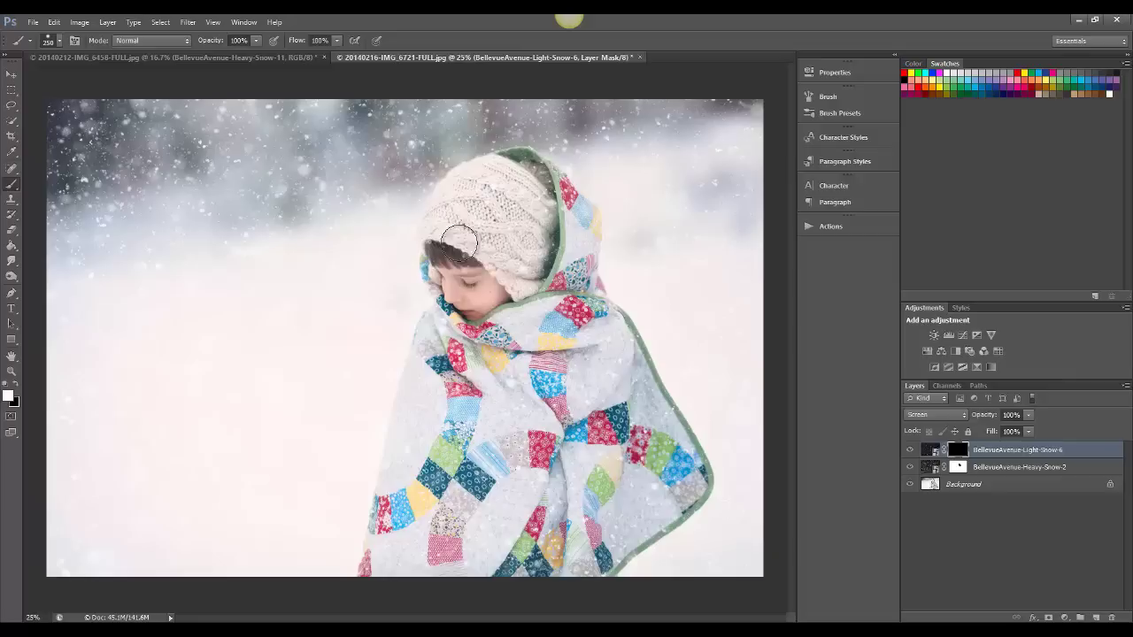
pyautogui.moveTo(535, 283)
pyautogui.mouseDown()
pyautogui.moveTo(441, 236)
pyautogui.moveTo(495, 190)
pyautogui.moveTo(524, 249)
pyautogui.moveTo(513, 333)
pyautogui.moveTo(460, 338)
pyautogui.moveTo(573, 349)
pyautogui.mouseUp()
pyautogui.click(911, 450)
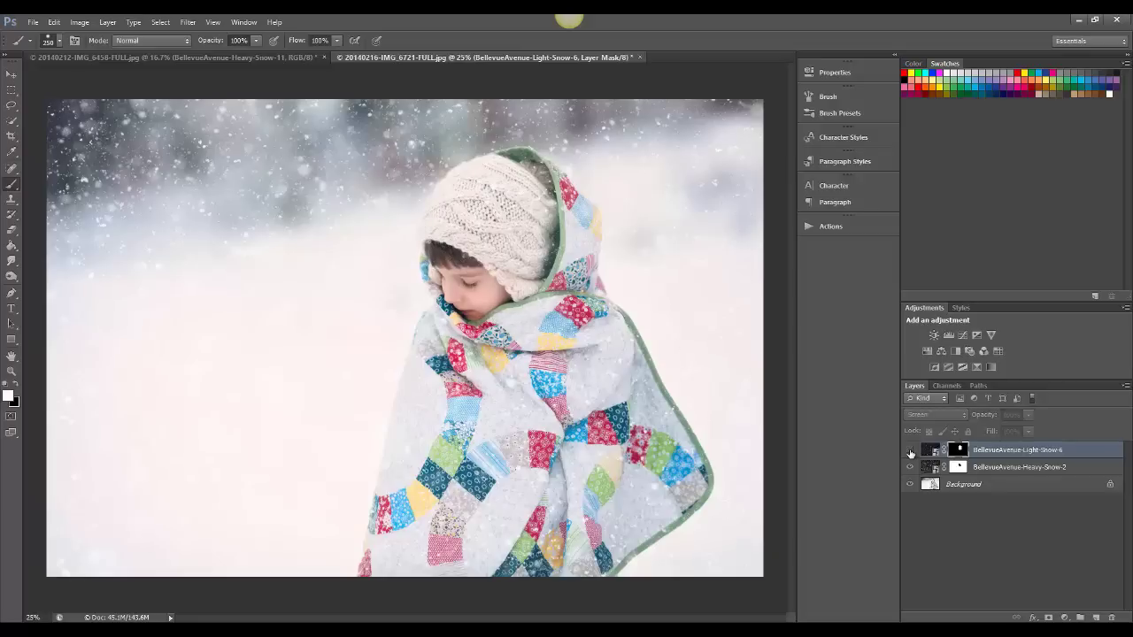
pyautogui.click(911, 450)
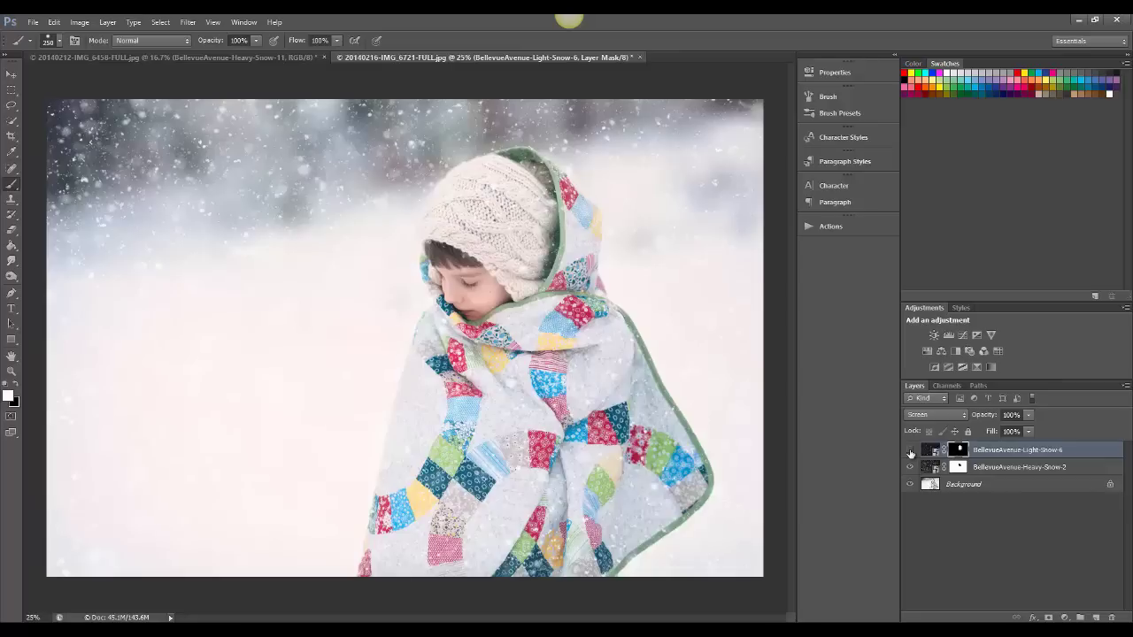
pyautogui.click(911, 450)
pyautogui.click(911, 450)
pyautogui.click(910, 450)
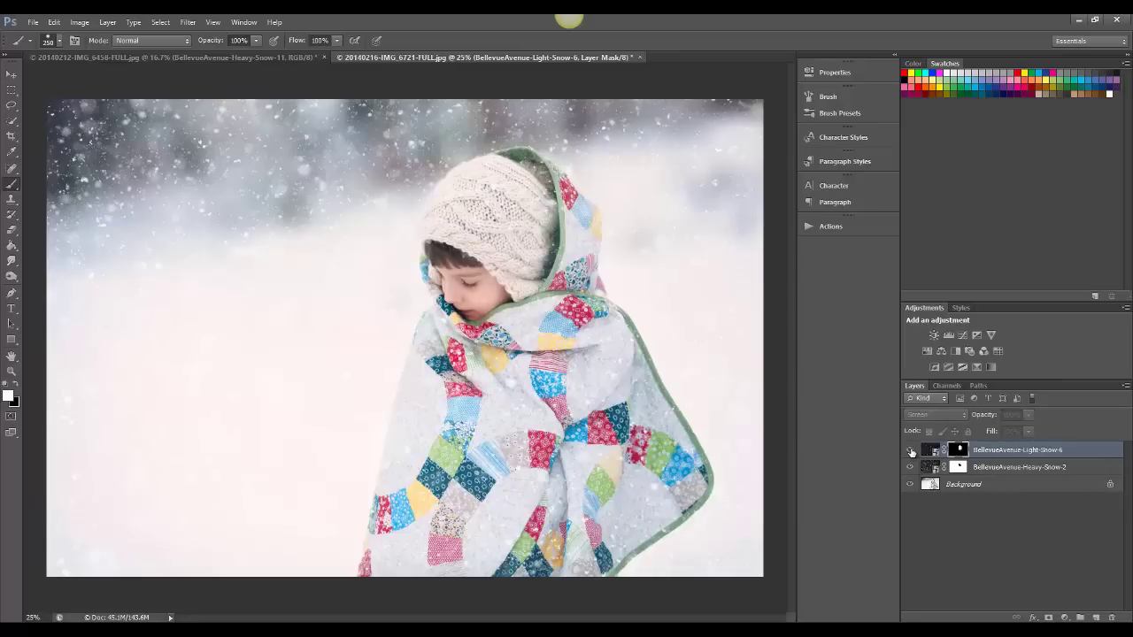
pyautogui.click(910, 450)
pyautogui.keyDown('alt'); pyautogui.click(911, 484); pyautogui.keyUp('alt')
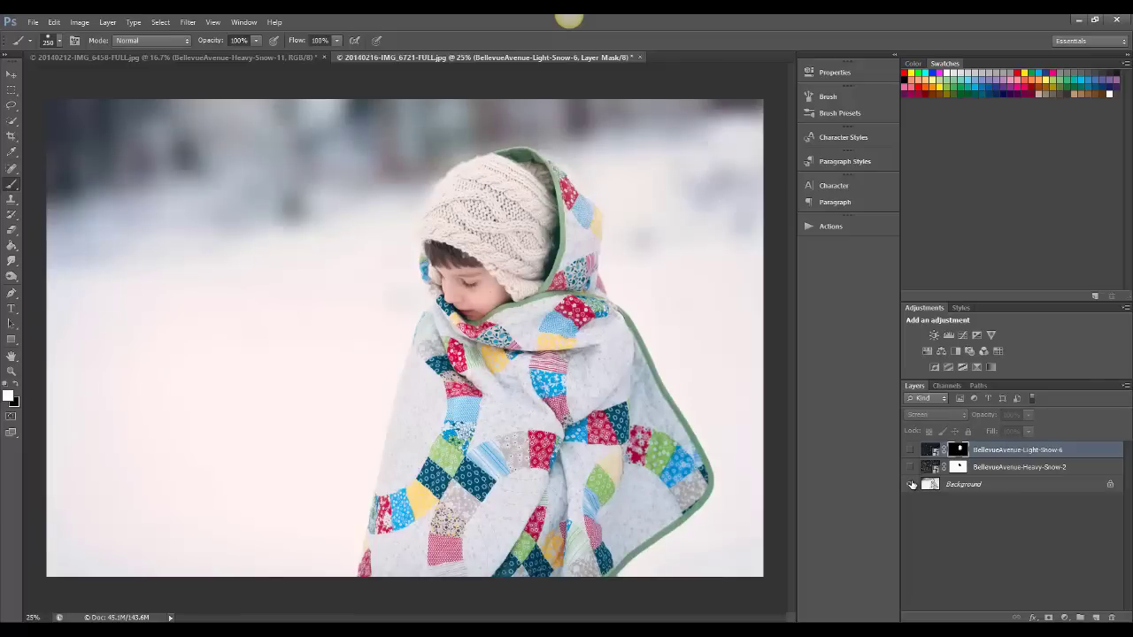
pyautogui.keyDown('alt'); pyautogui.click(912, 484); pyautogui.keyUp('alt')
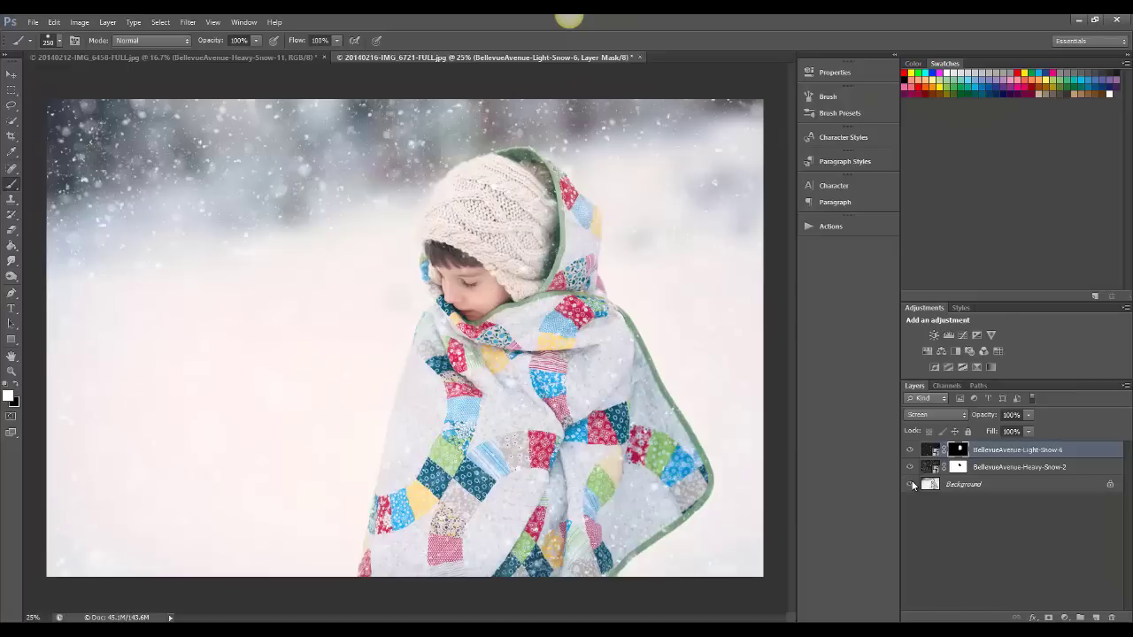